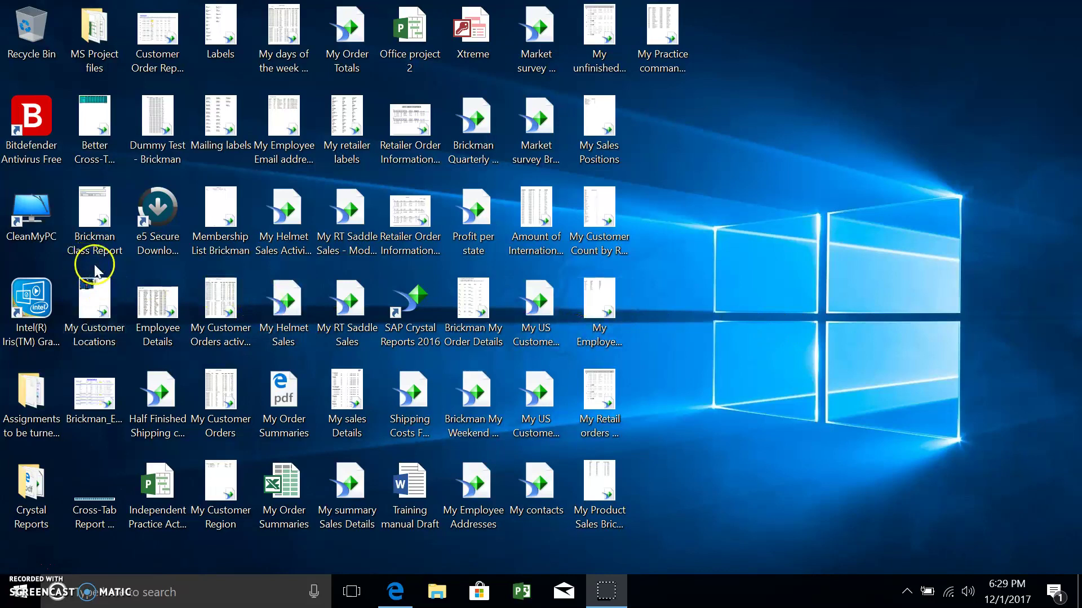
# Launch CleanMyPC from the desktop and start a My Computer scan.
pyautogui.doubleClick(48, 223)
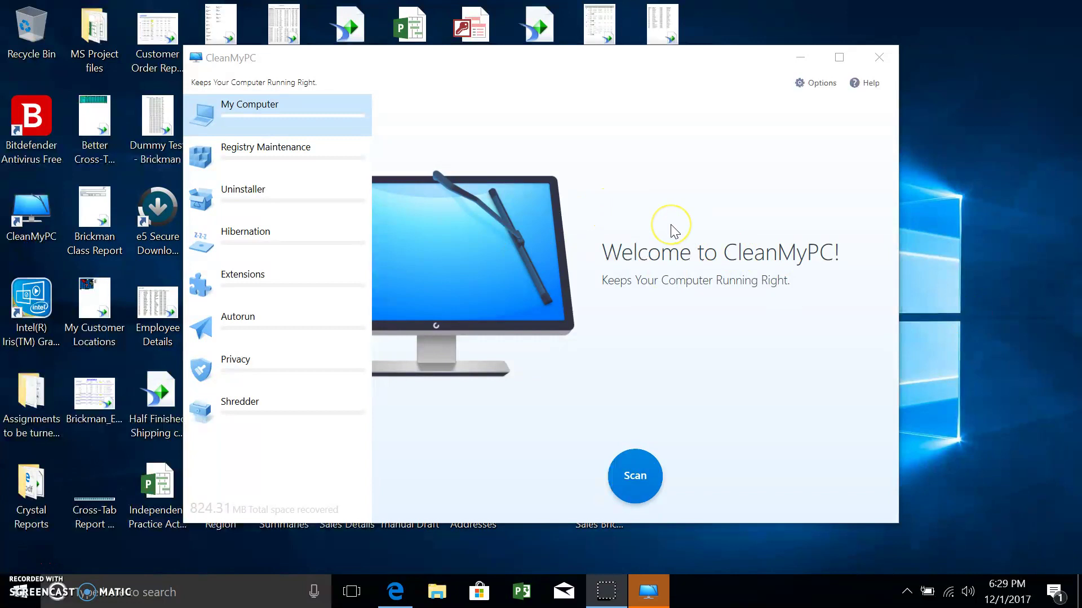
pyautogui.click(273, 121)
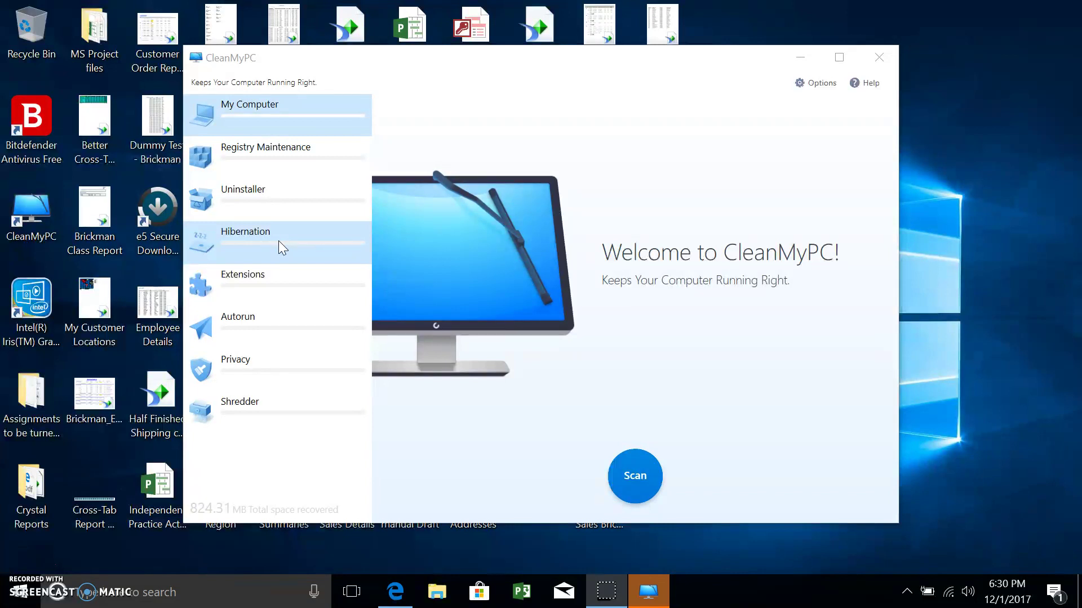
pyautogui.click(298, 282)
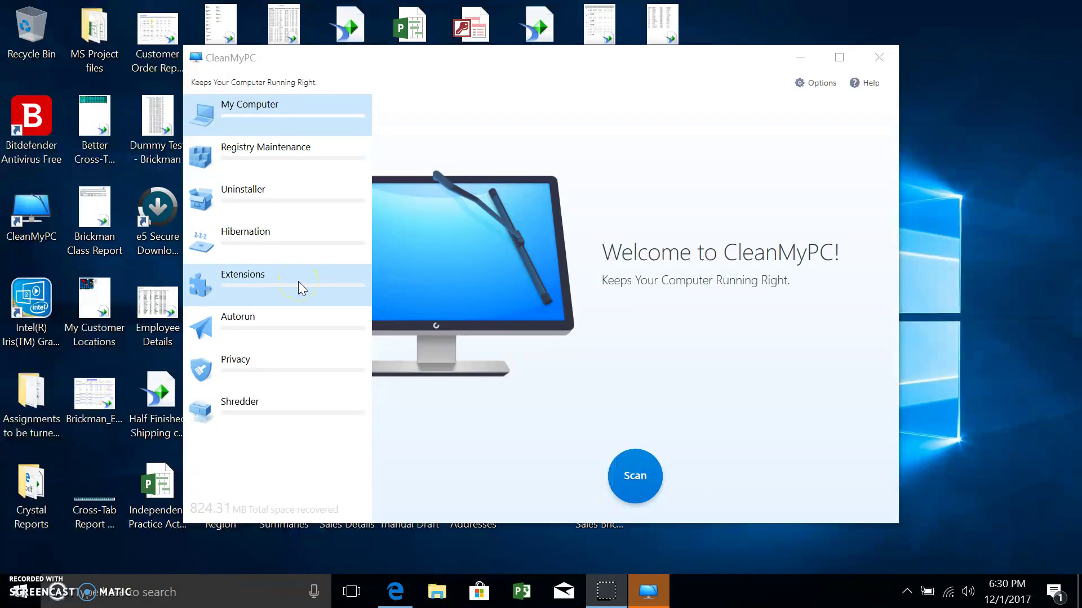
pyautogui.click(293, 317)
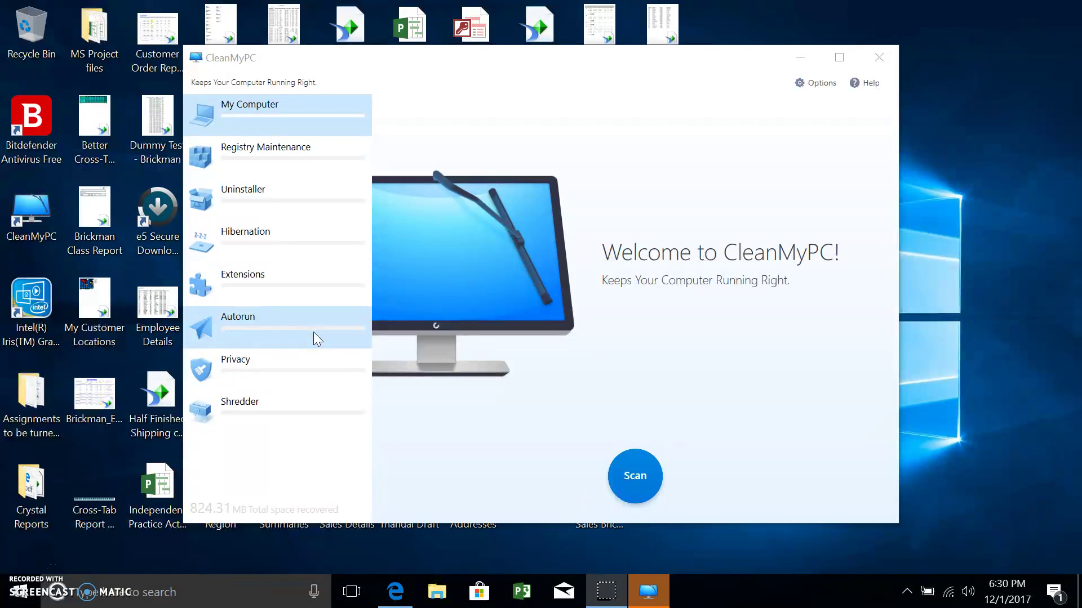
pyautogui.click(313, 375)
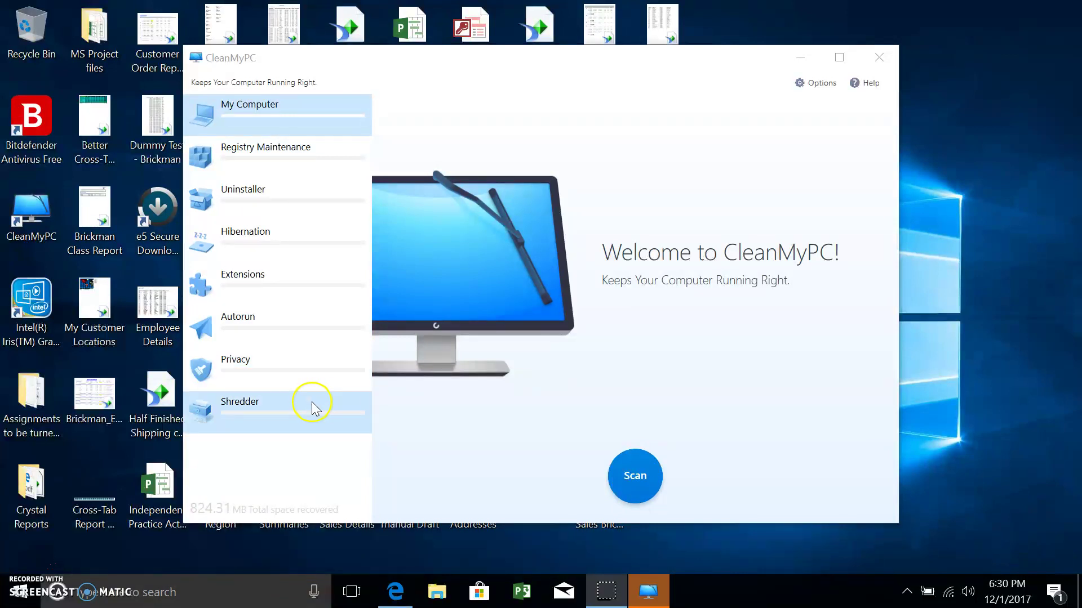
pyautogui.click(295, 383)
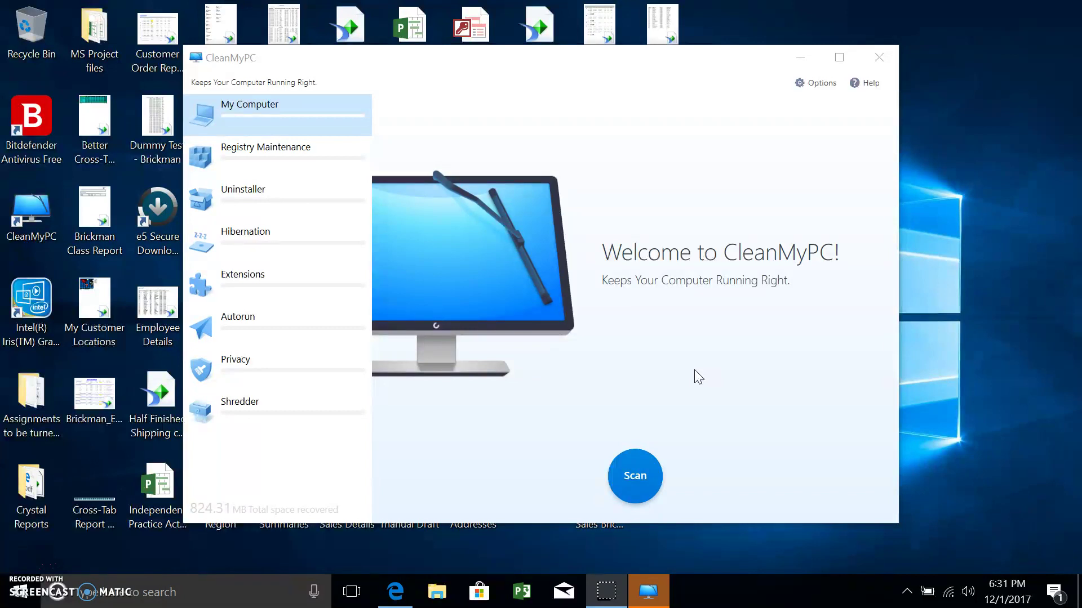
pyautogui.click(624, 478)
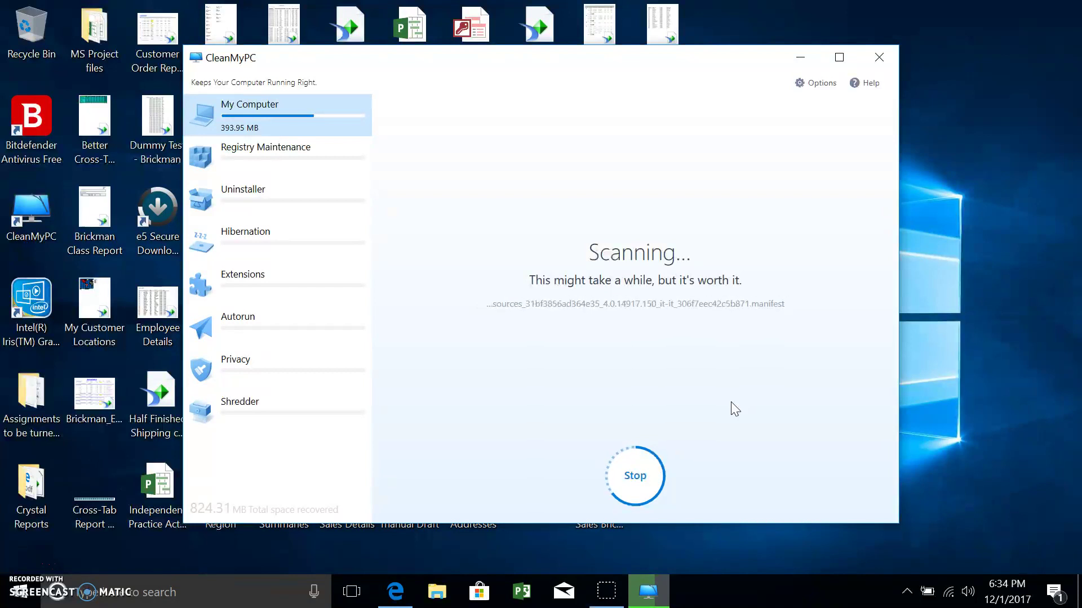
# Stop the running scan and clean the items found so far, force quitting Microsoft Edge.
pyautogui.click(640, 476)
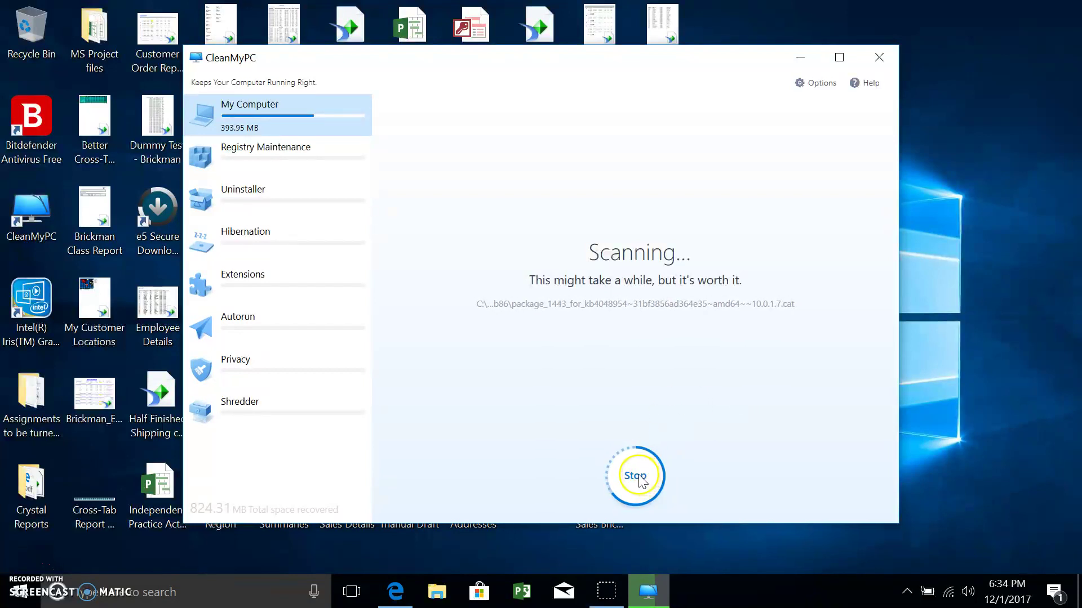
pyautogui.click(631, 483)
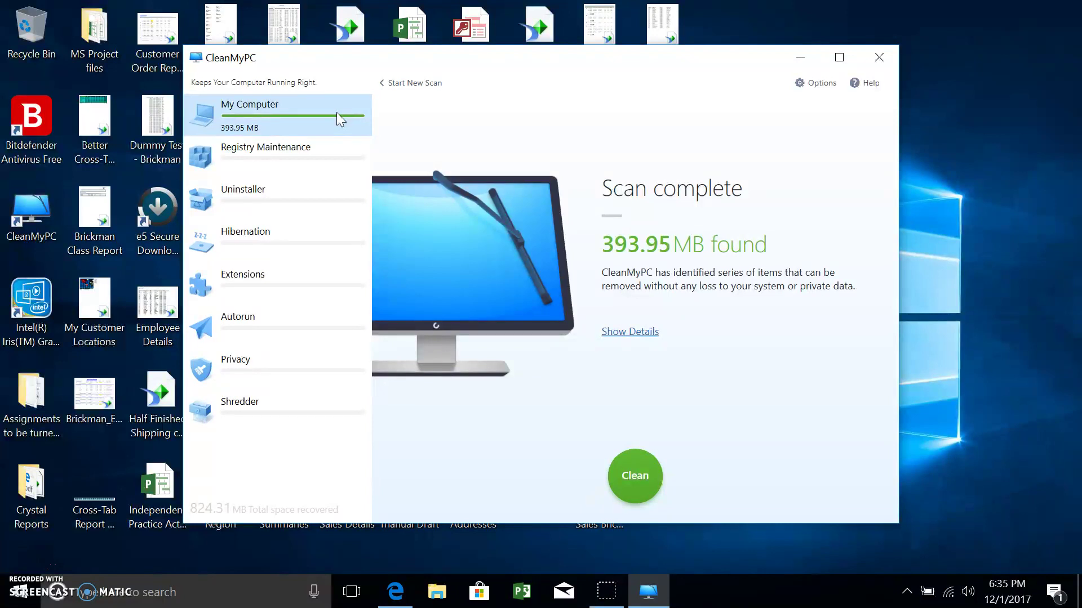
pyautogui.click(639, 479)
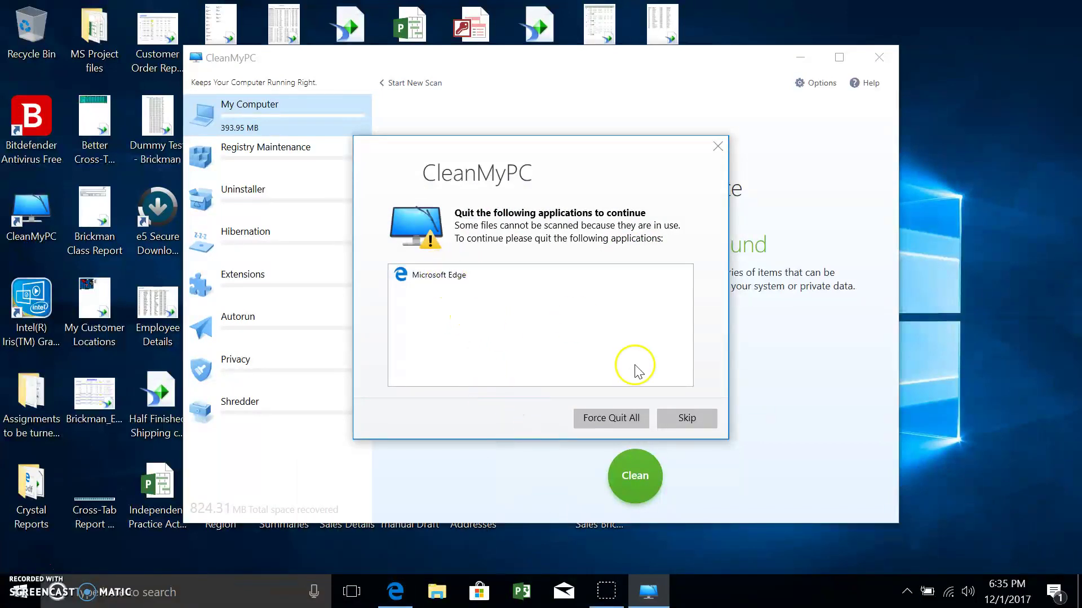
pyautogui.click(607, 419)
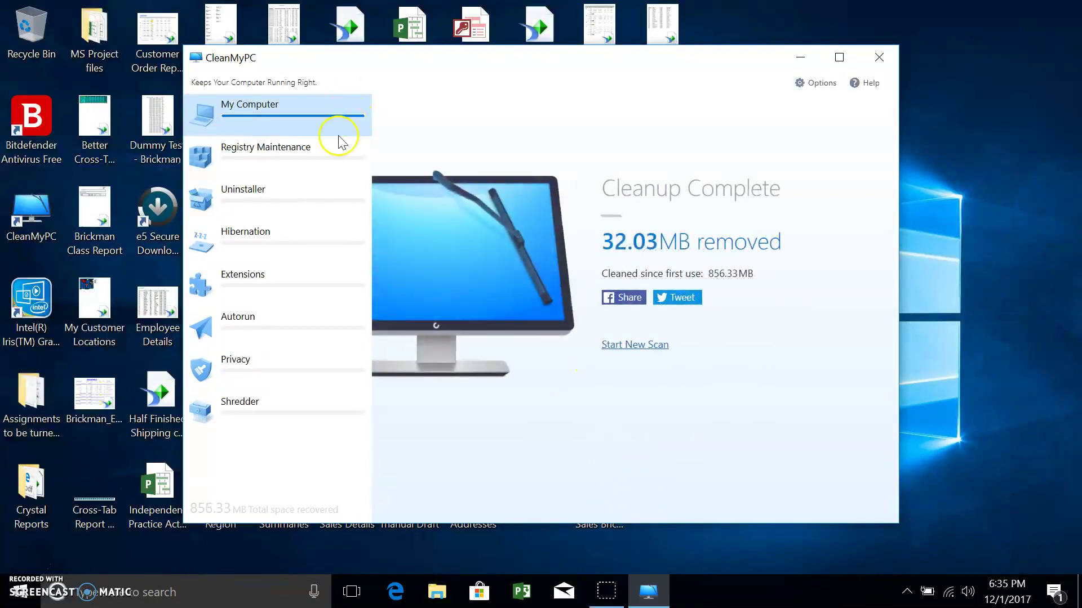
# Scan the registry with Registry Maintenance in a maximized window and fix all the checked issue categories.
pyautogui.click(311, 151)
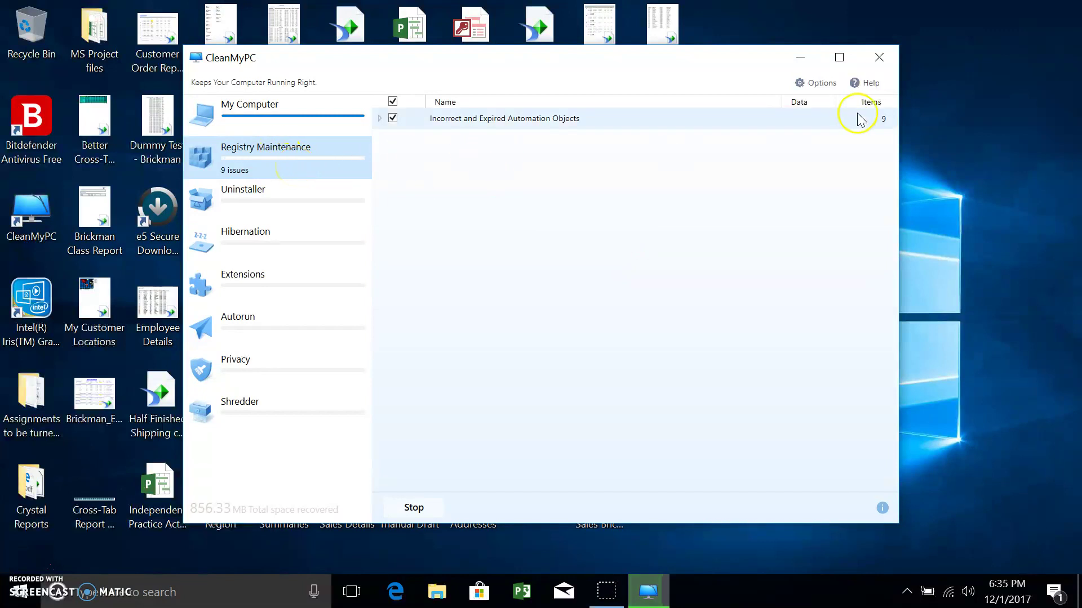
pyautogui.click(839, 57)
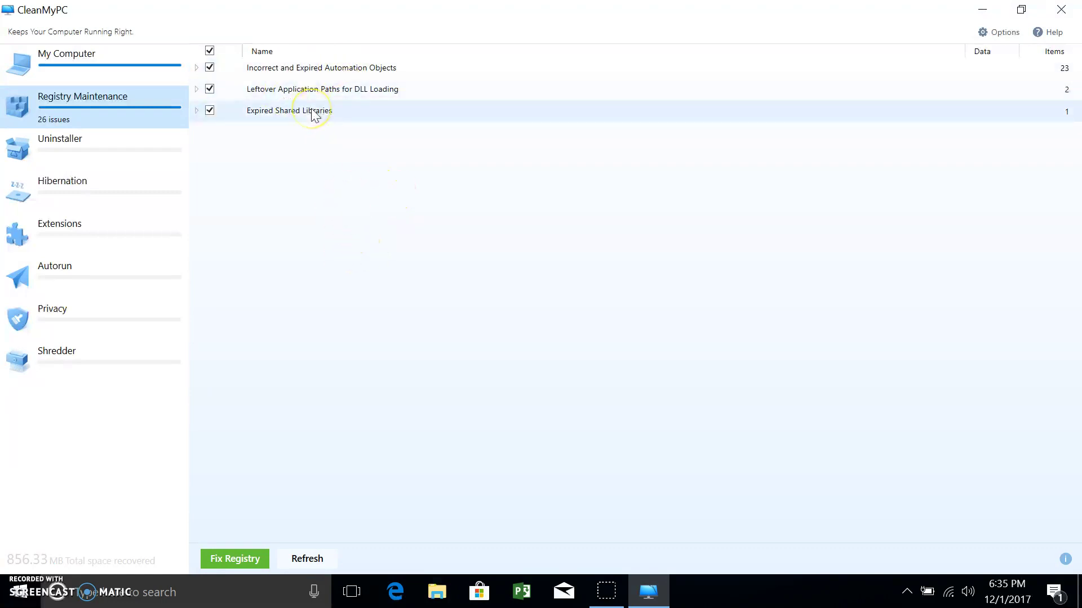
pyautogui.click(348, 120)
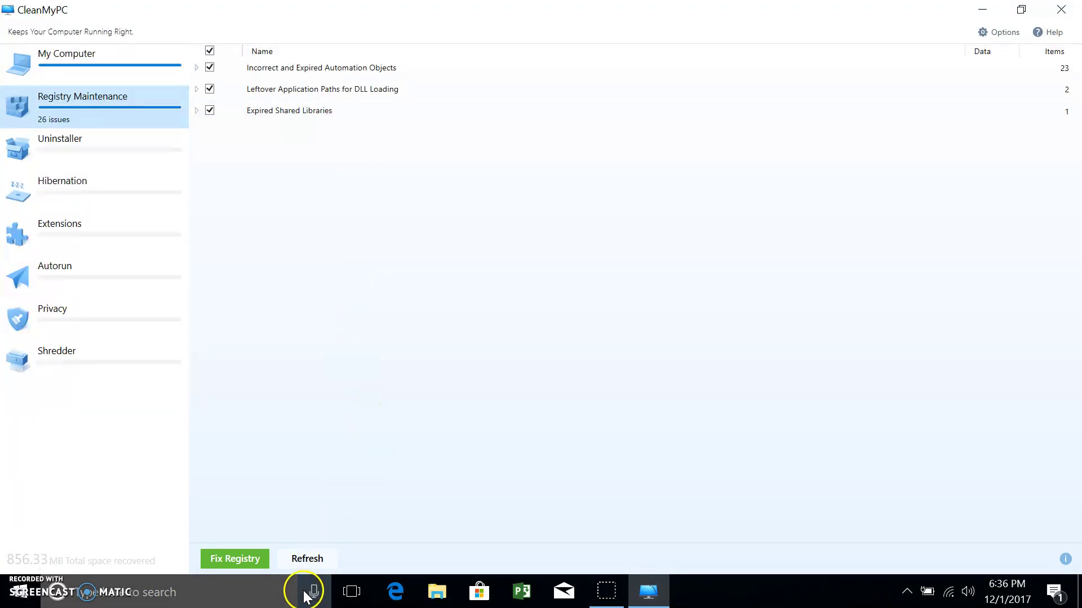
pyautogui.click(246, 560)
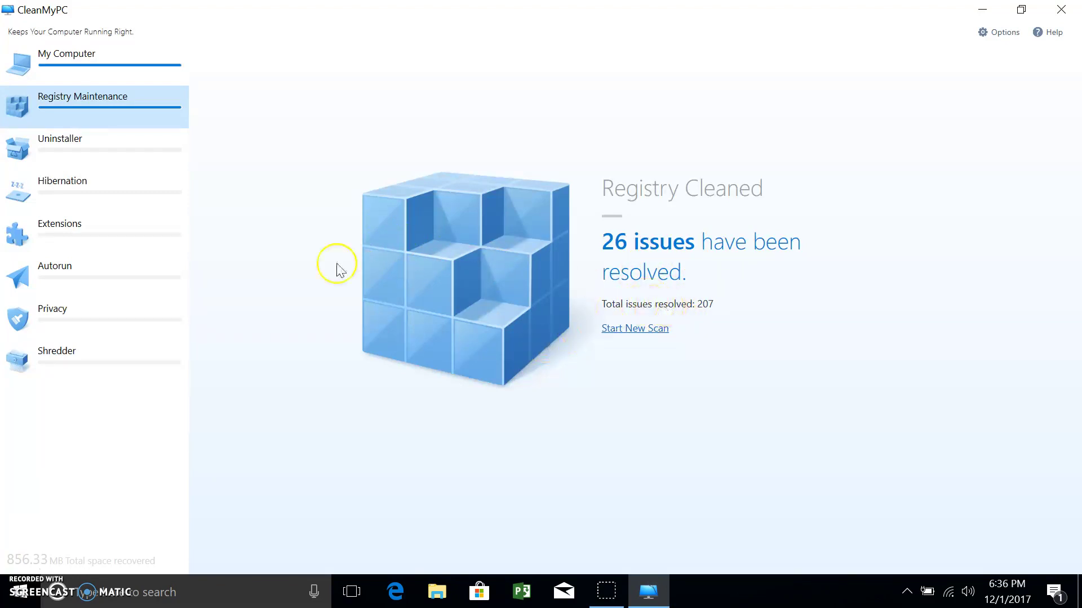
# Examine the full list of installed applications in the Uninstaller for programs that could be removed.
pyautogui.click(96, 151)
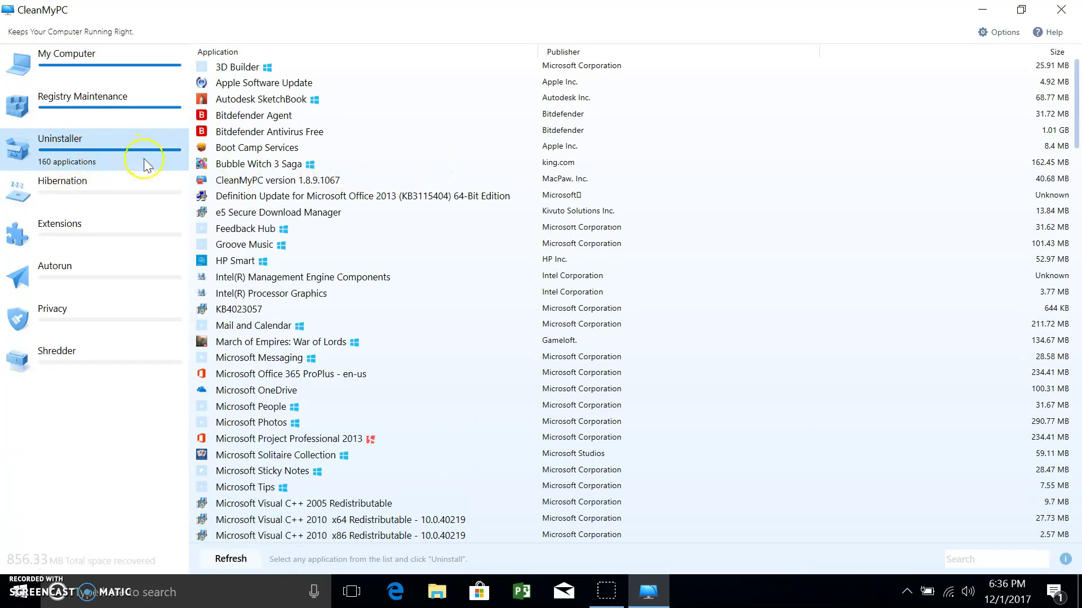
pyautogui.scroll(-12, 261, 141)
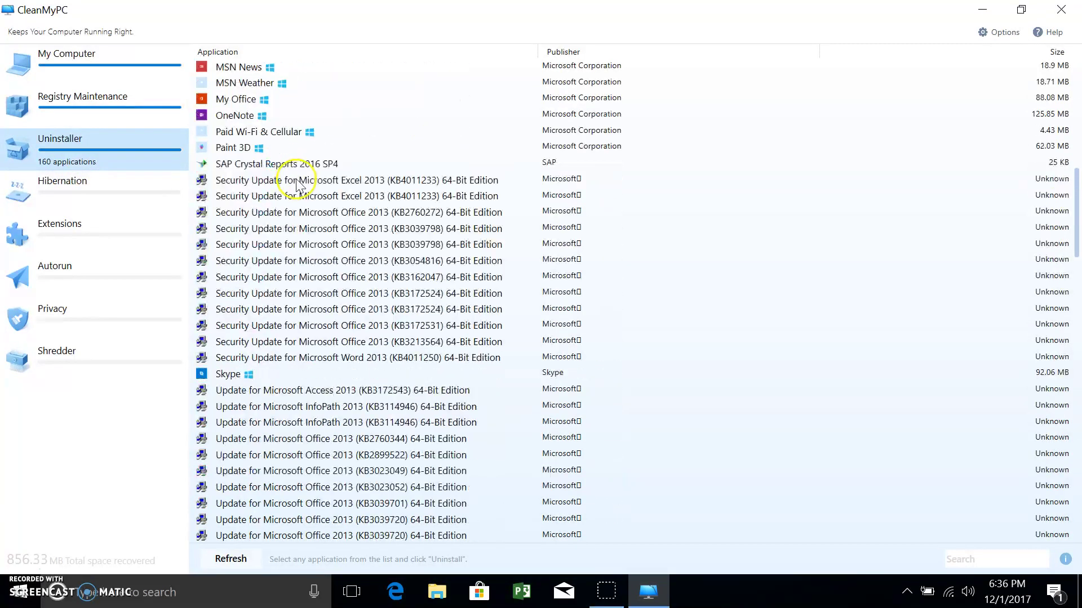
pyautogui.scroll(-3, 290, 183)
pyautogui.scroll(-1, 354, 236)
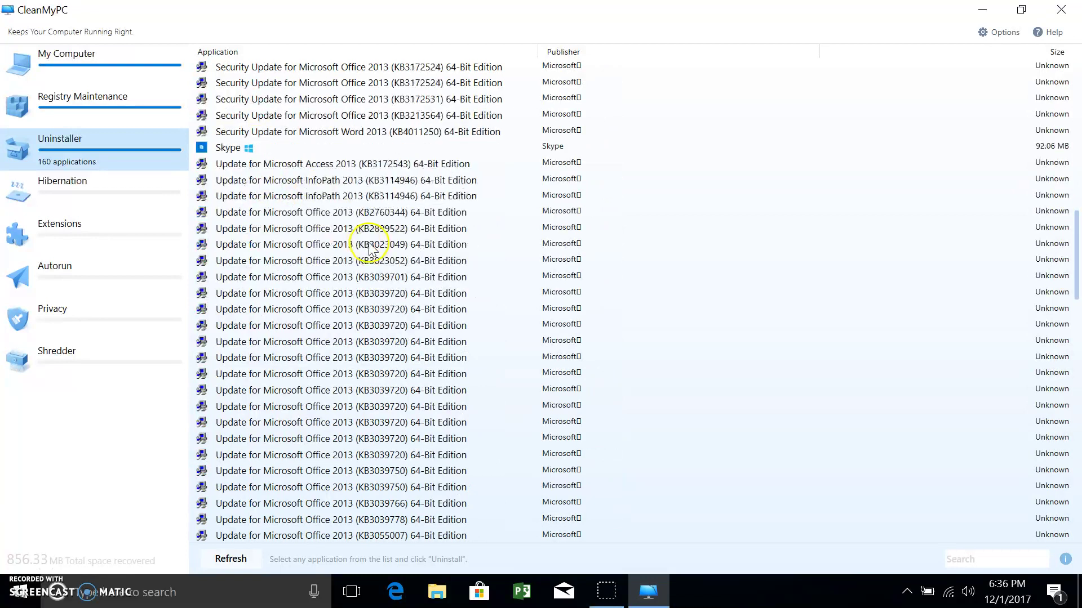
pyautogui.scroll(-8, 369, 248)
pyautogui.scroll(-10, 474, 292)
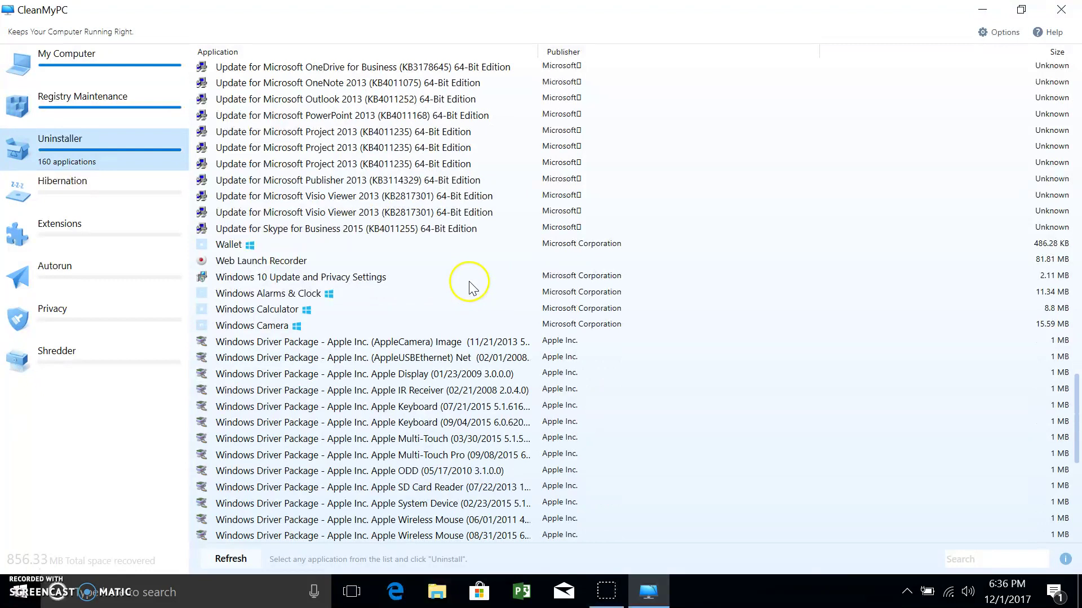
pyautogui.scroll(3, 472, 289)
pyautogui.scroll(10, 471, 285)
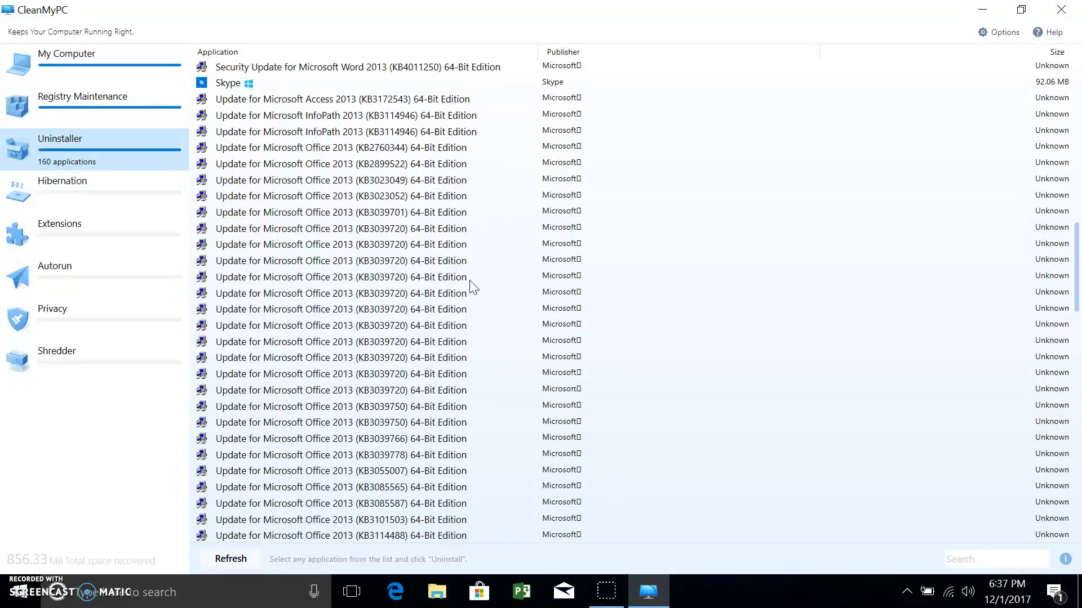
pyautogui.scroll(8, 472, 288)
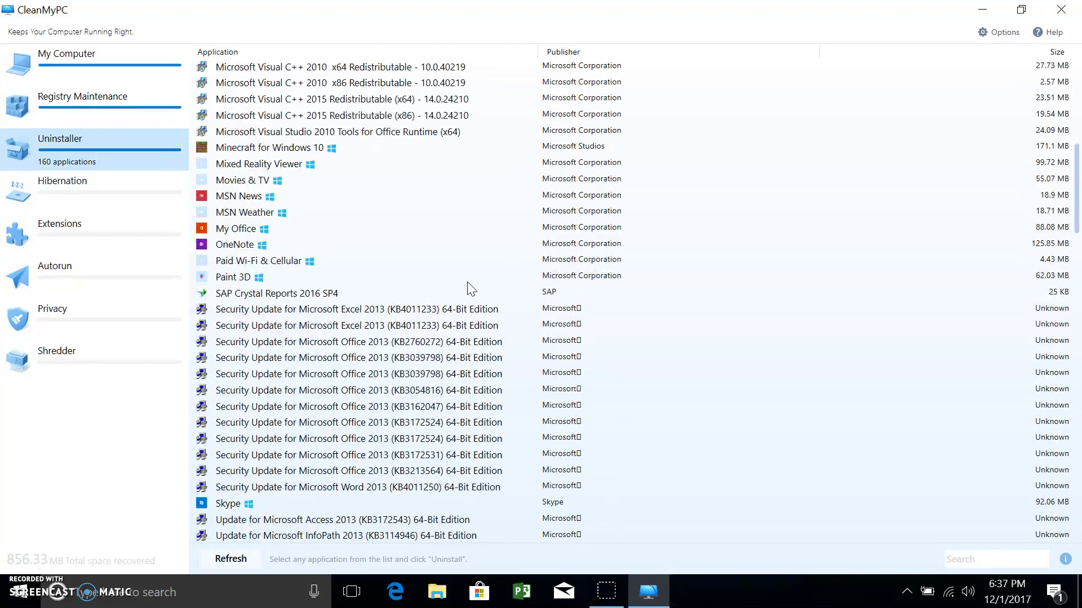
pyautogui.scroll(7, 470, 289)
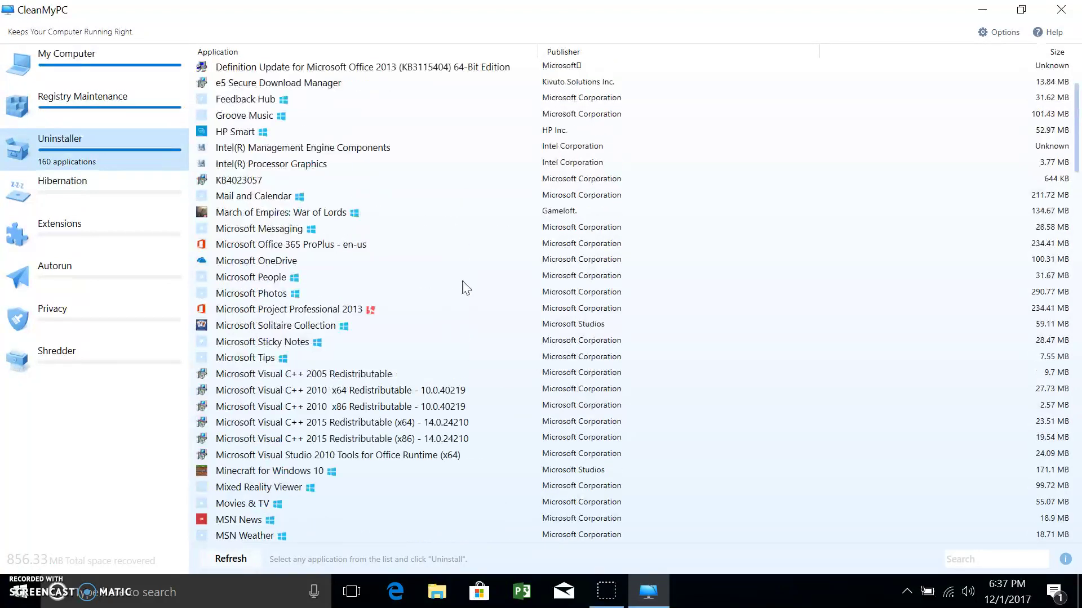
pyautogui.scroll(3, 466, 288)
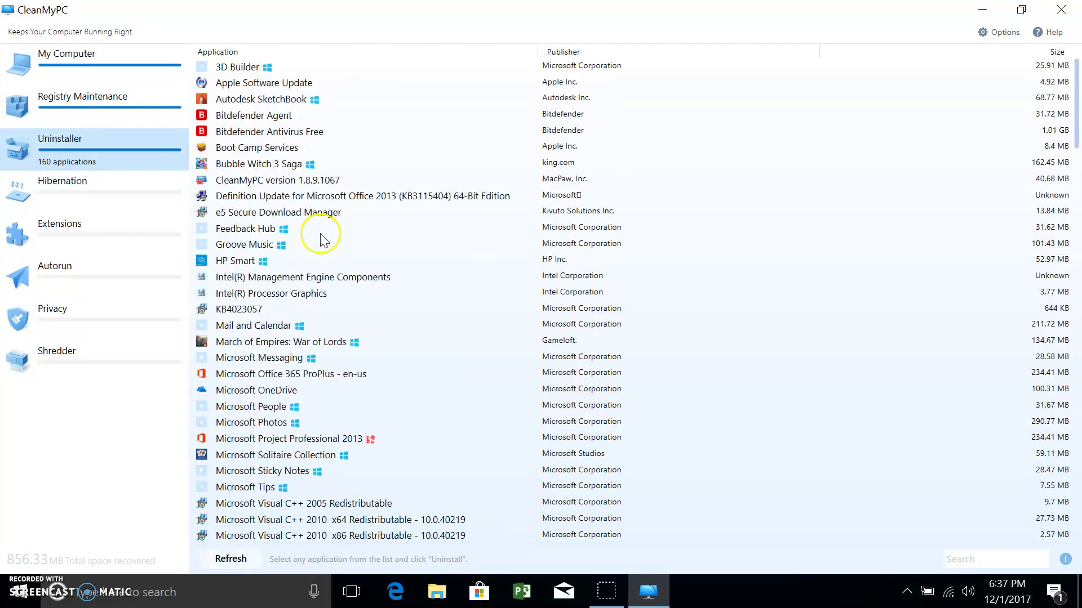
# Uninstall Bubble Witch 3 Saga, including the leftover scan, and finish the Uninstaller dialog.
pyautogui.click(257, 165)
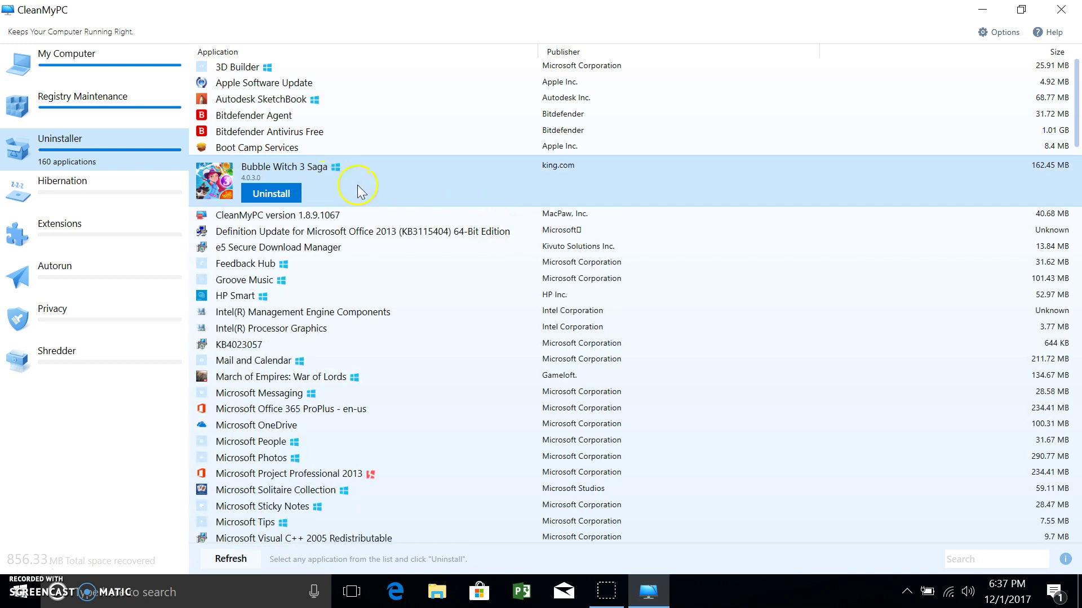
pyautogui.click(276, 193)
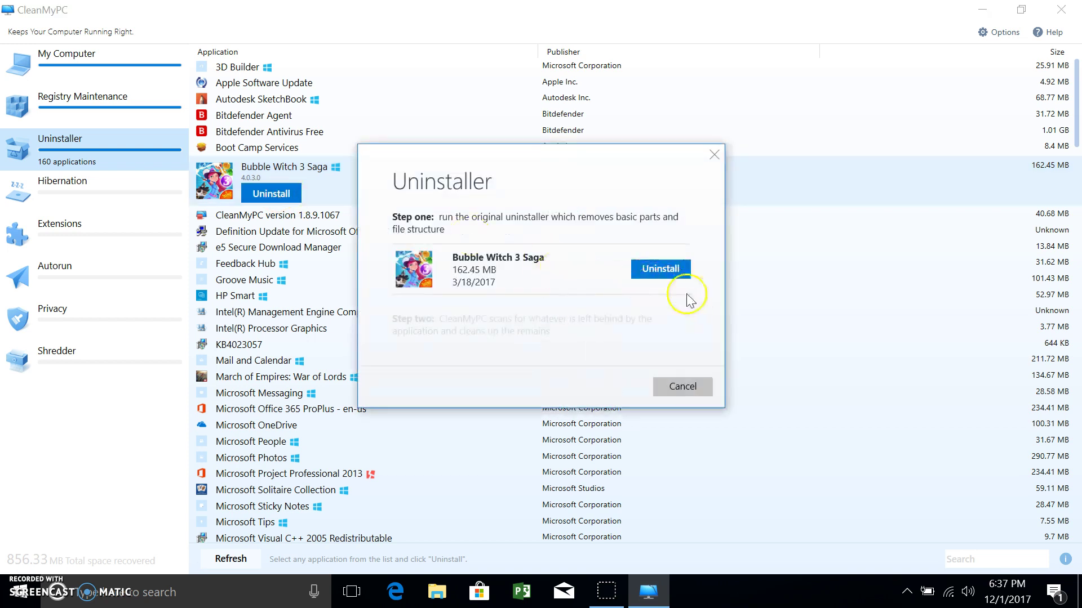
pyautogui.click(657, 268)
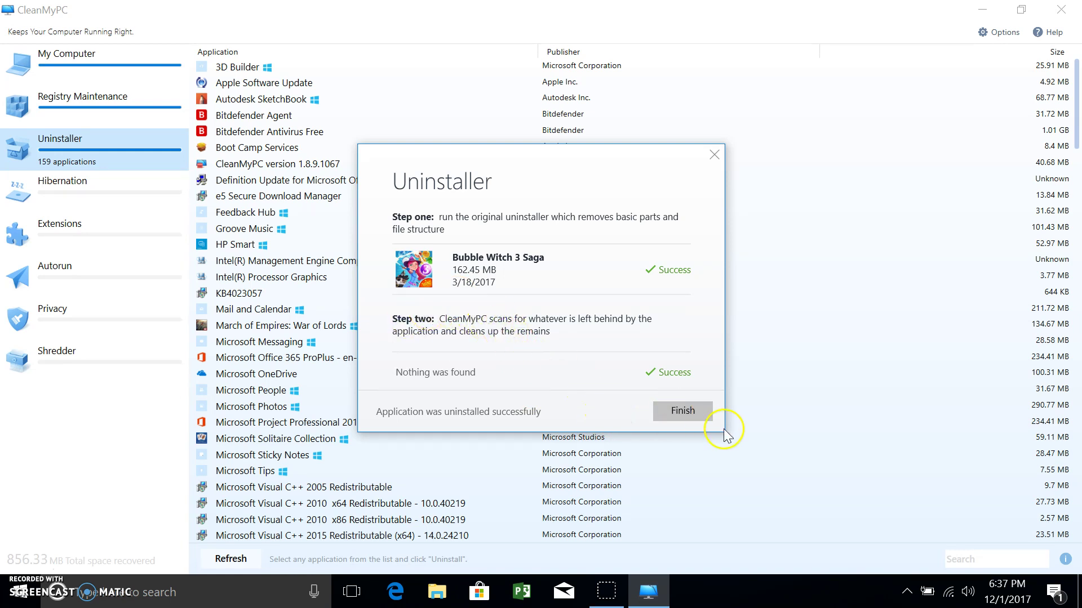
pyautogui.click(683, 411)
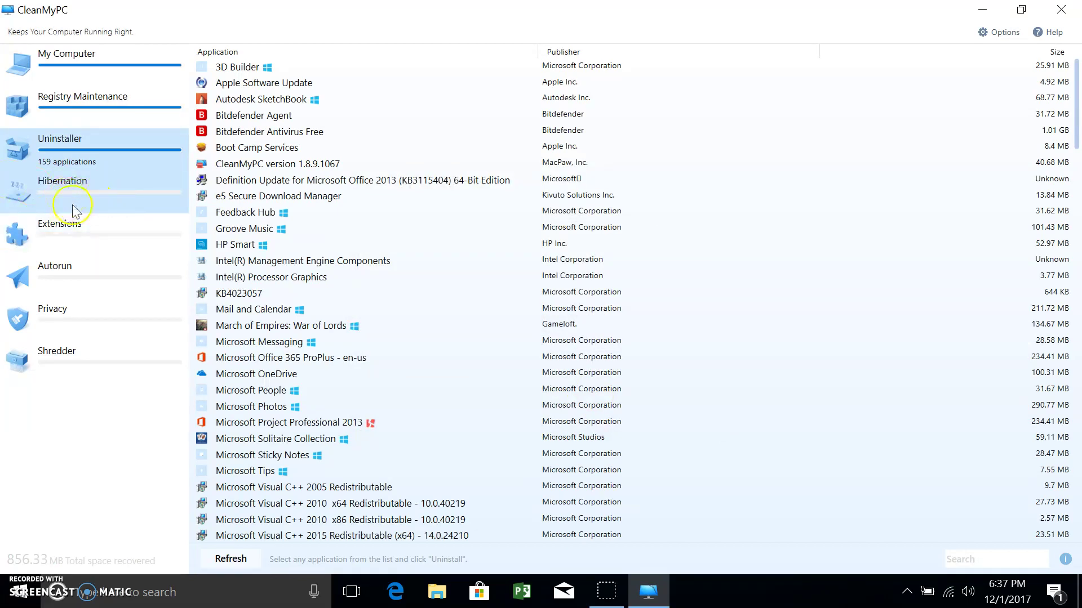
# List the installed browser extensions and mark the first Lync Browser Helper under Internet Explorer.
pyautogui.click(95, 244)
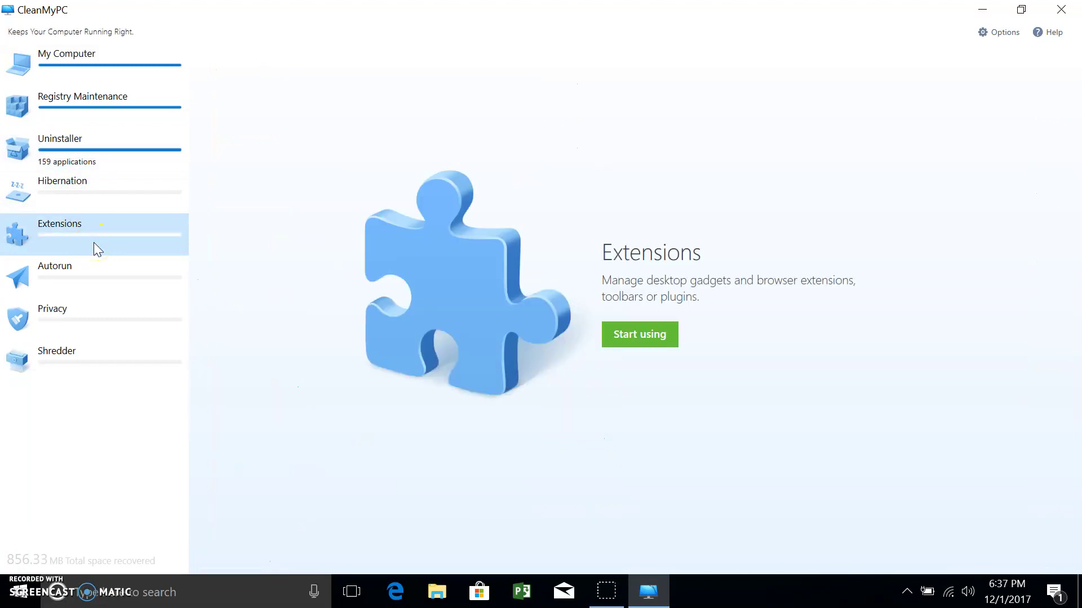
pyautogui.click(653, 333)
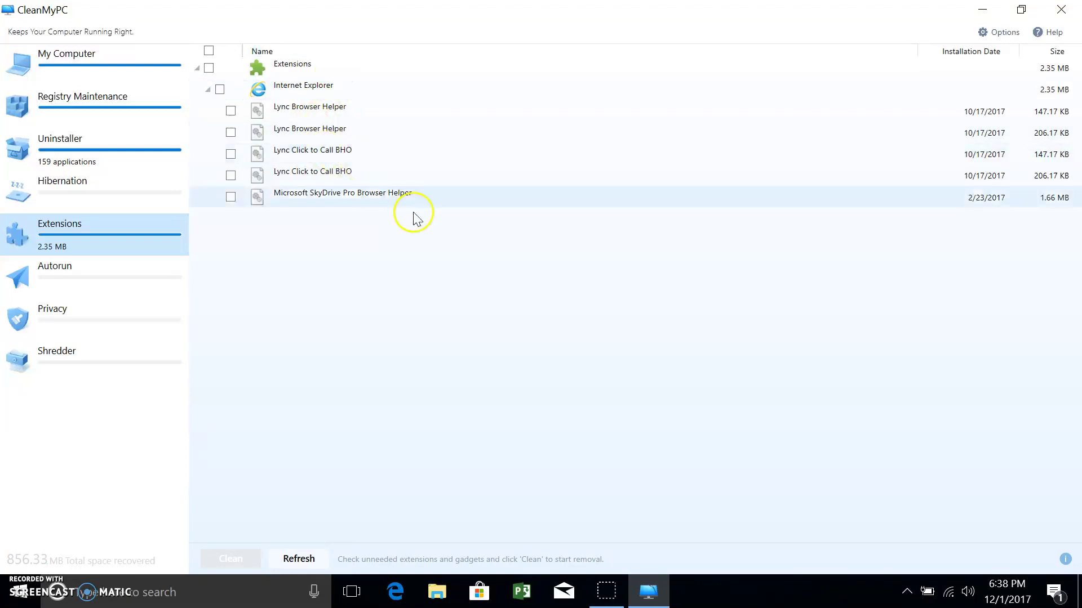
pyautogui.click(230, 111)
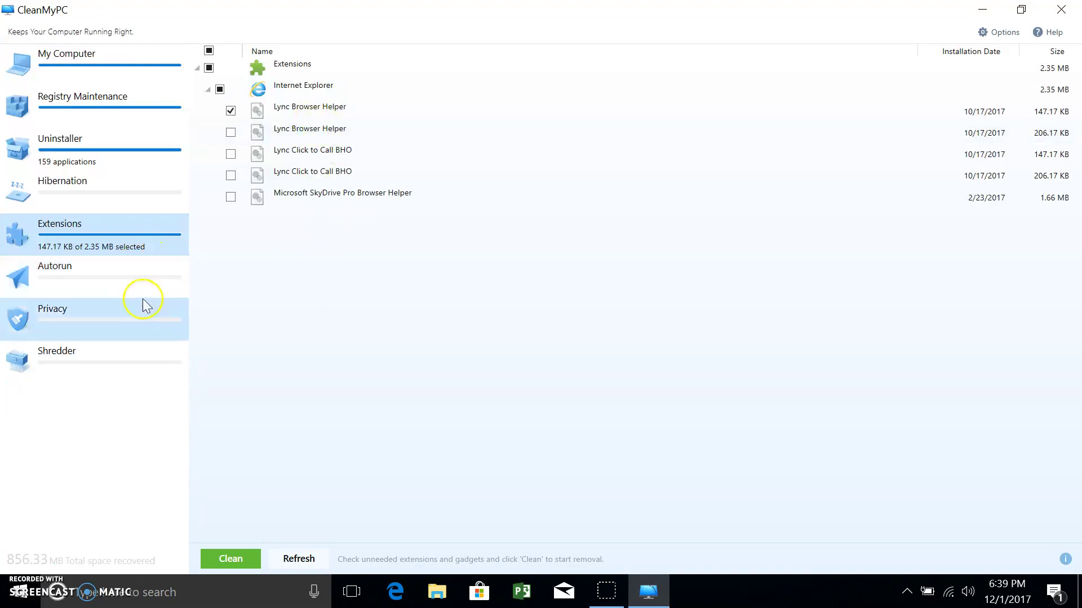
# Check the Autorun applications, and clean the selected privacy data of Microsoft Edge, Internet Explorer and Windows Explorer.
pyautogui.click(151, 282)
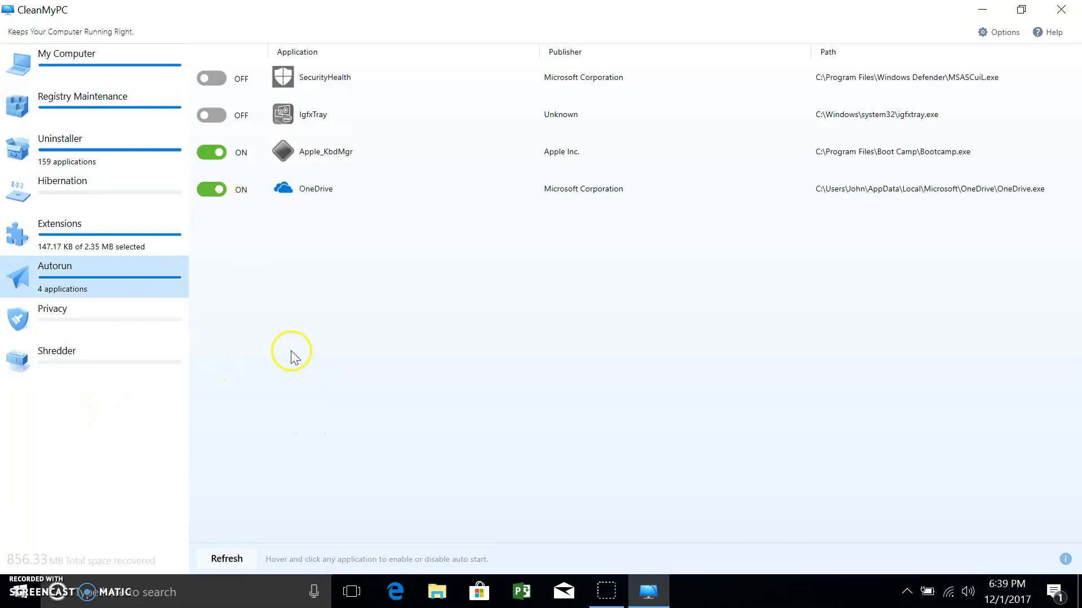
pyautogui.click(118, 316)
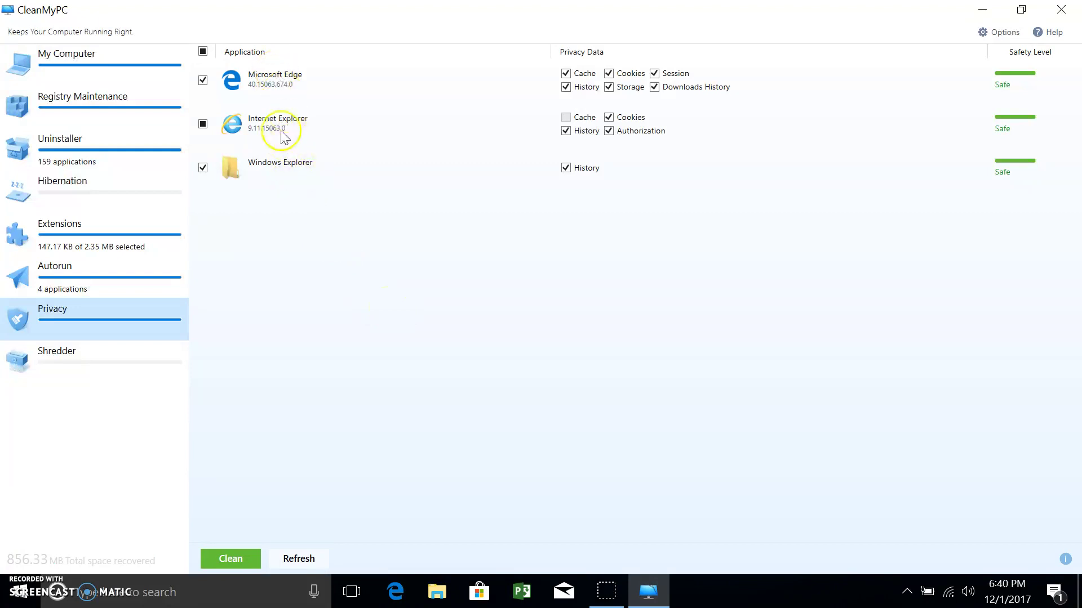
pyautogui.click(288, 169)
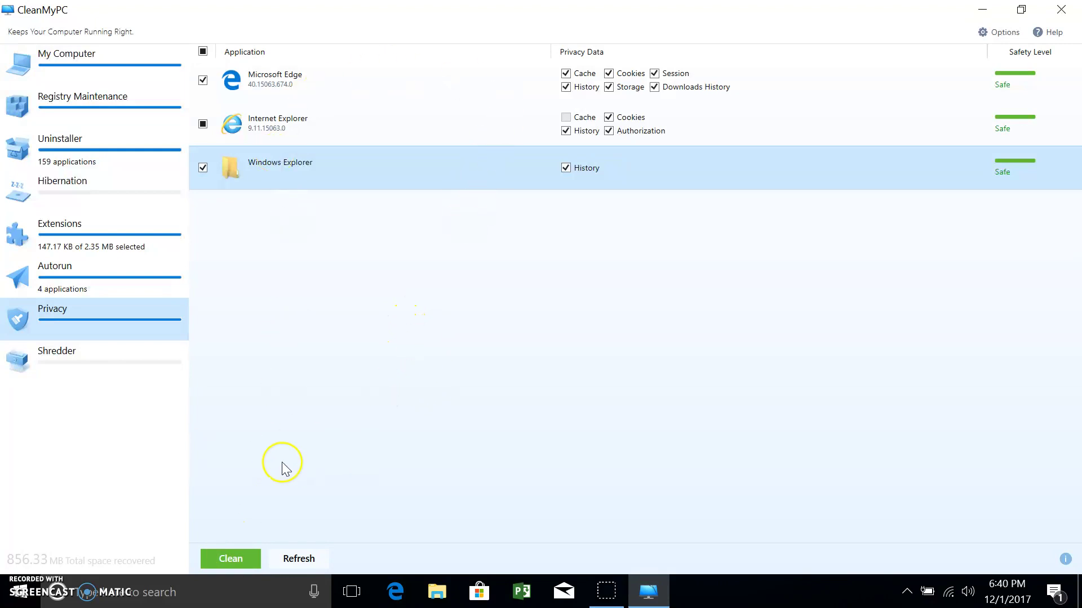
pyautogui.click(235, 558)
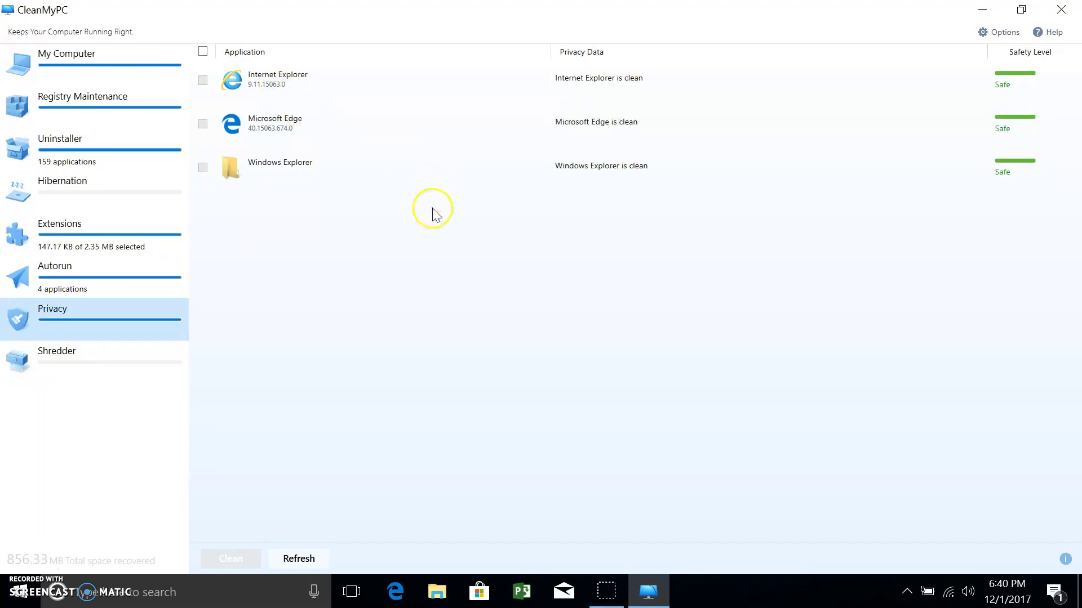
# Open the Shredder tool to view its options for securely deleting files and folders.
pyautogui.click(41, 370)
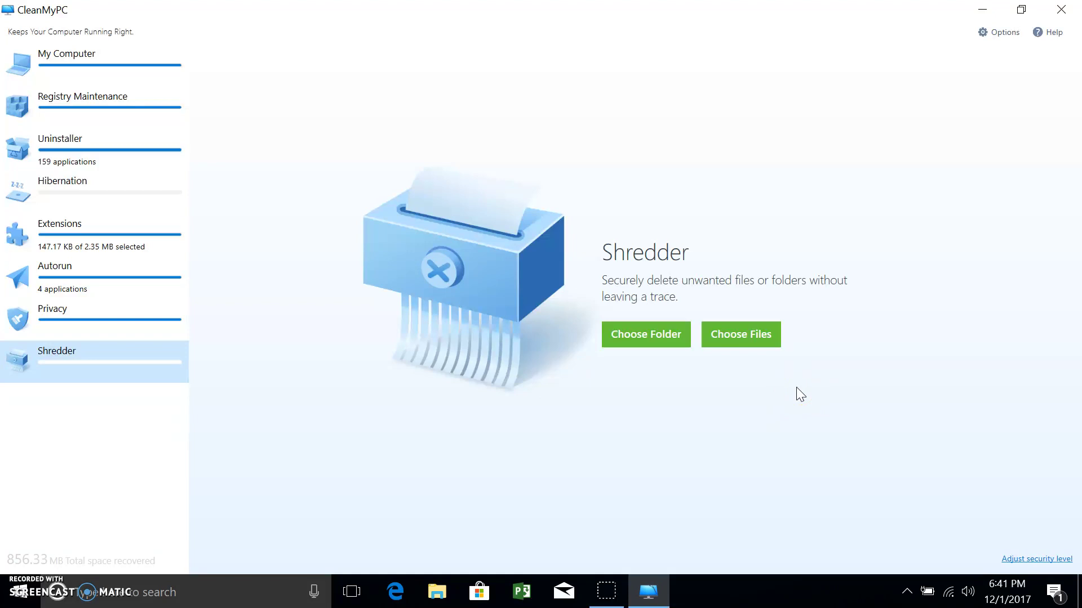
# Switch to File Explorer, look at the actions offered for the Product sales file in Quick access, and minimize the window.
pyautogui.click(437, 591)
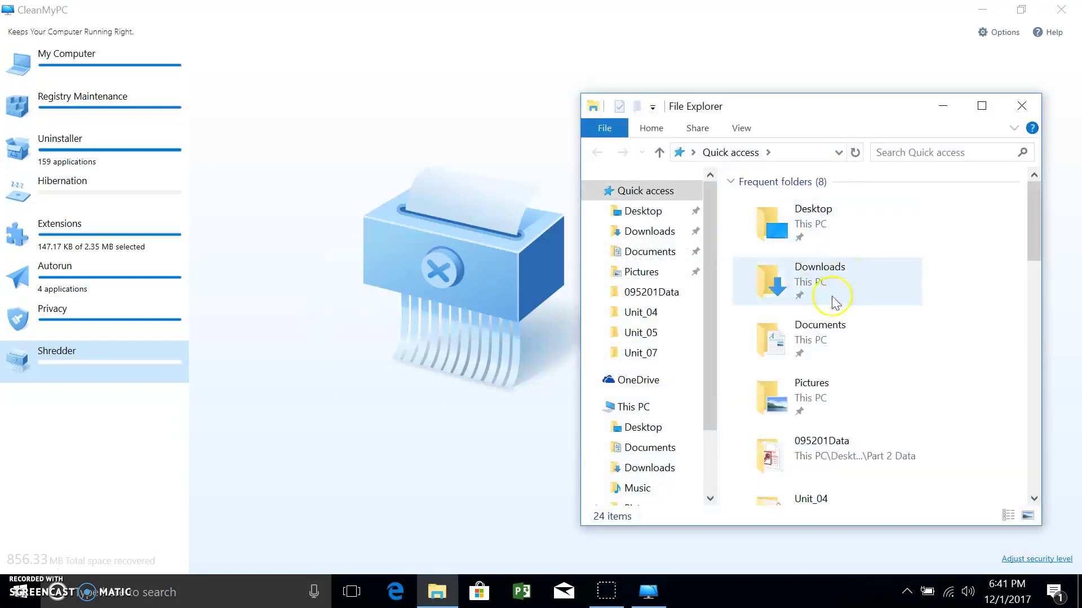
pyautogui.scroll(-6, 866, 442)
pyautogui.scroll(-2, 866, 442)
pyautogui.rightClick(824, 407)
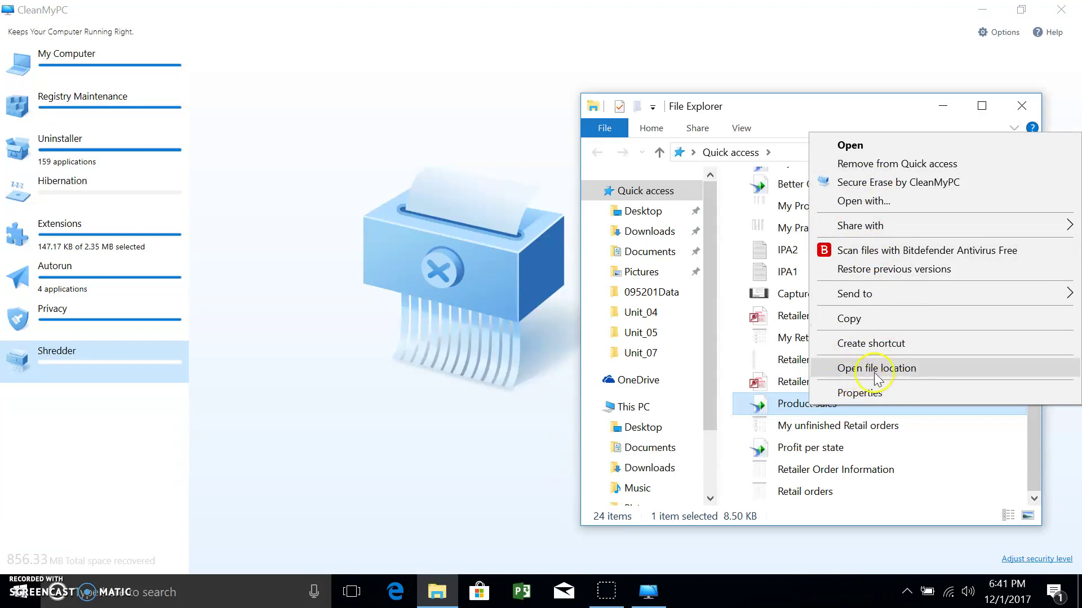
pyautogui.rightClick(772, 404)
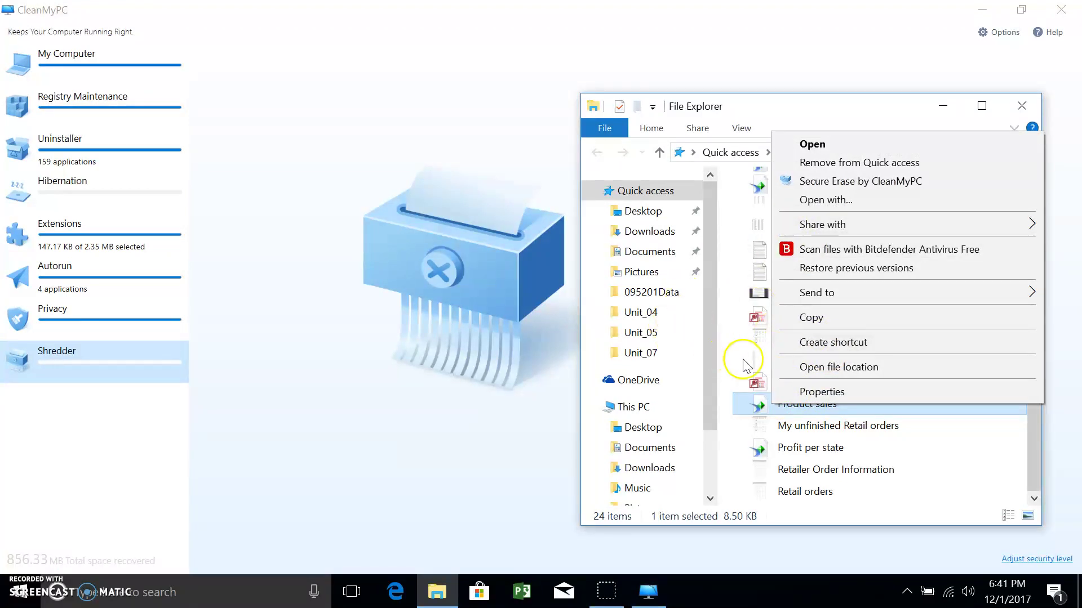
pyautogui.click(772, 107)
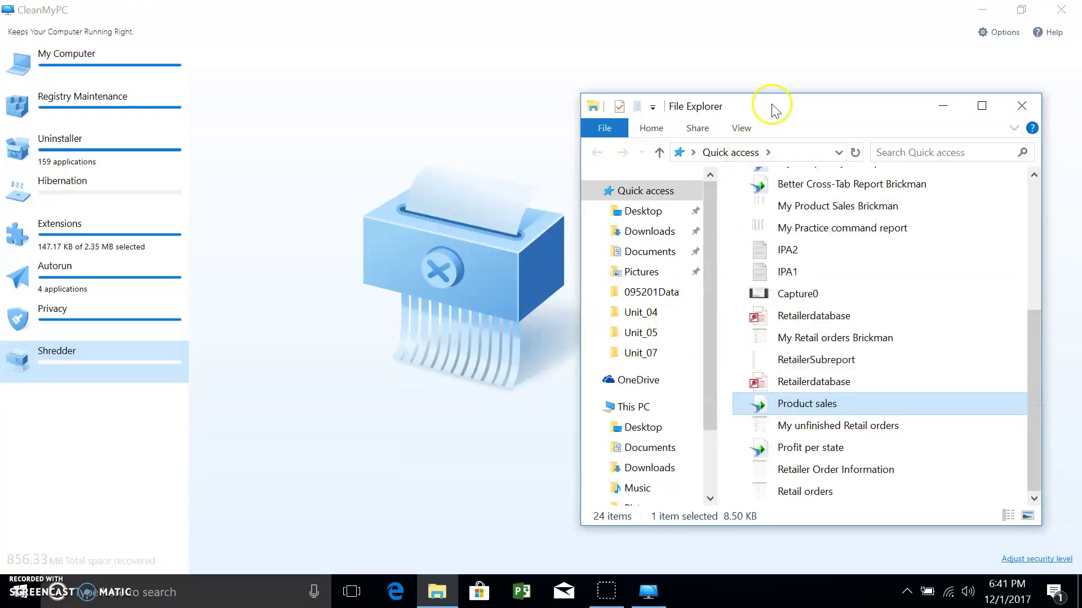
pyautogui.click(944, 107)
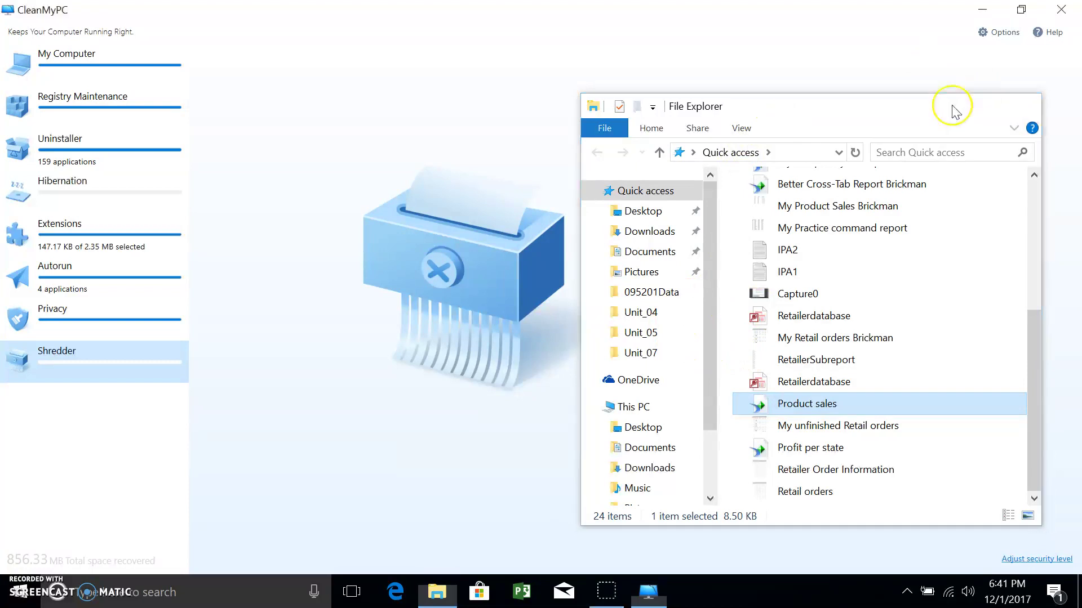
# Delete the DIFHEAD document from the Downloads folder in File Explorer.
pyautogui.click(448, 599)
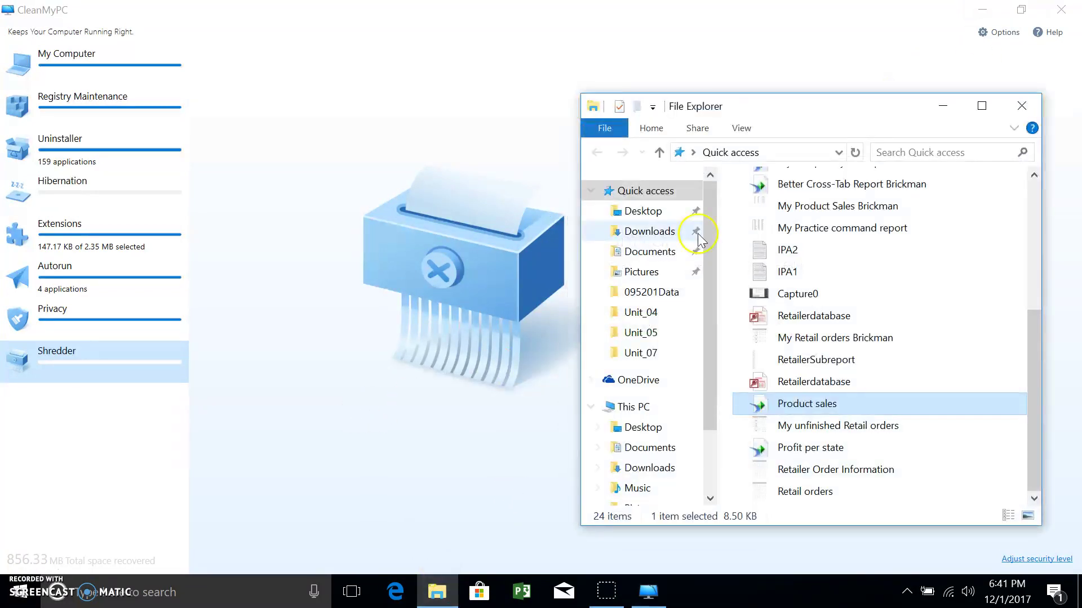
pyautogui.click(642, 211)
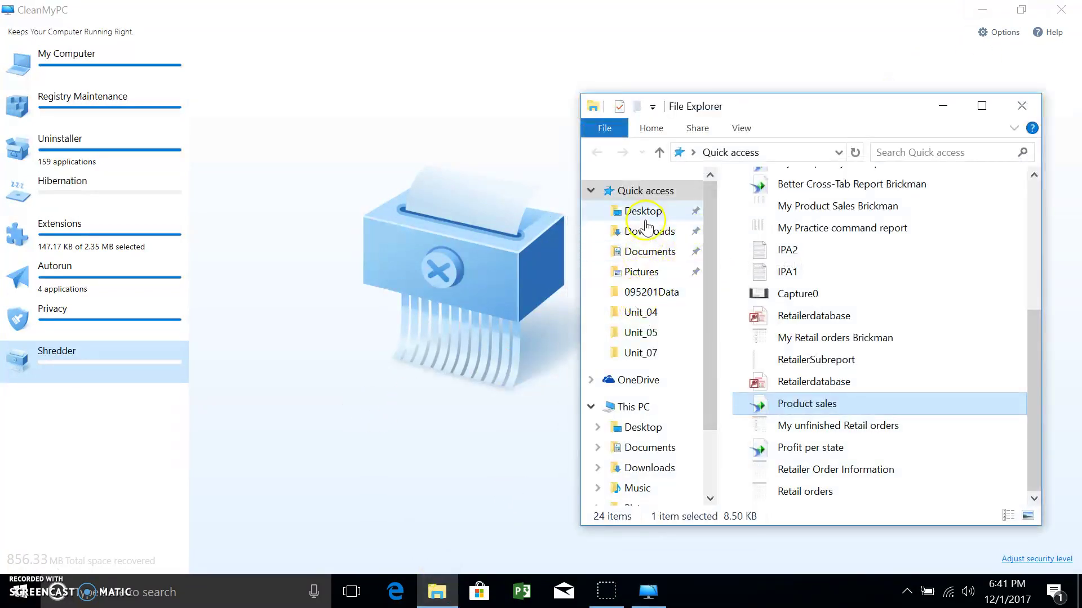
pyautogui.click(649, 230)
pyautogui.click(774, 265)
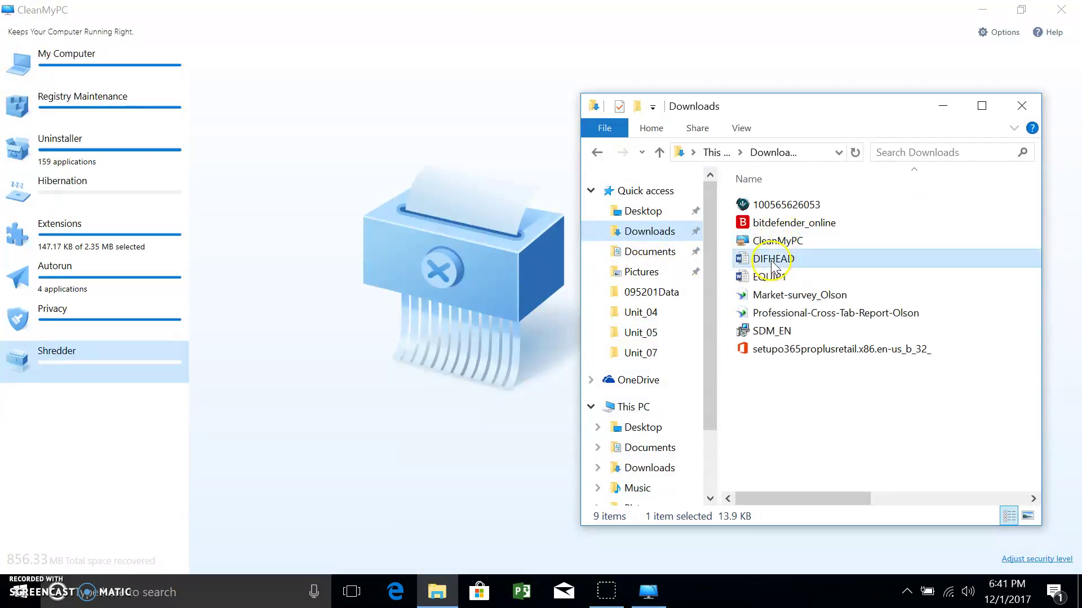
pyautogui.rightClick(774, 264)
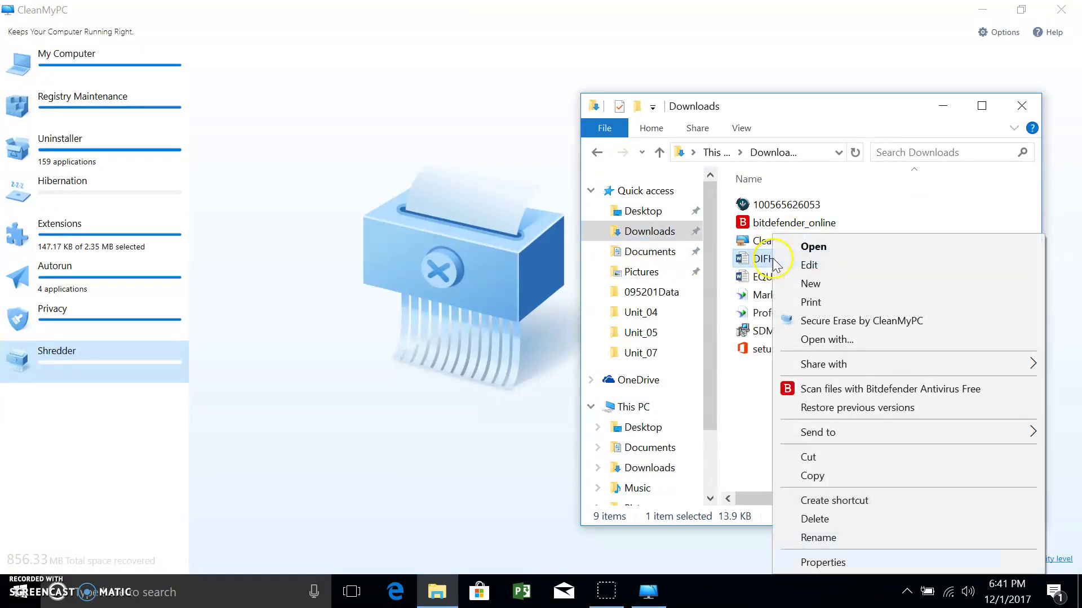
pyautogui.click(840, 523)
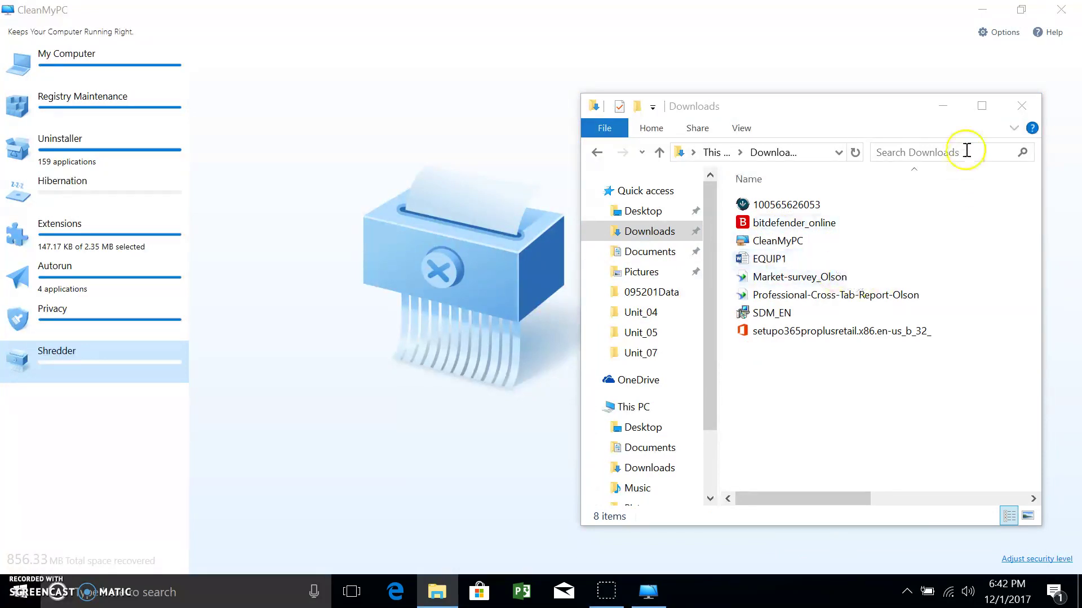
# Minimize the open windows, return to CleanMyPC, view the secure Empty Recycle Bin dialog, and close it without erasing.
pyautogui.click(943, 106)
pyautogui.click(983, 9)
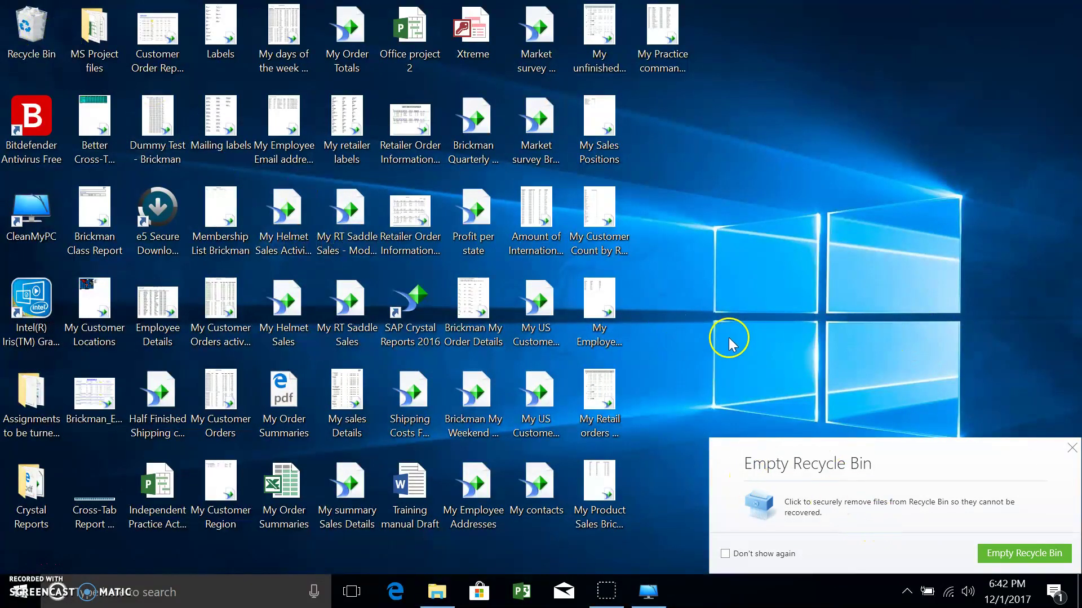
pyautogui.click(766, 370)
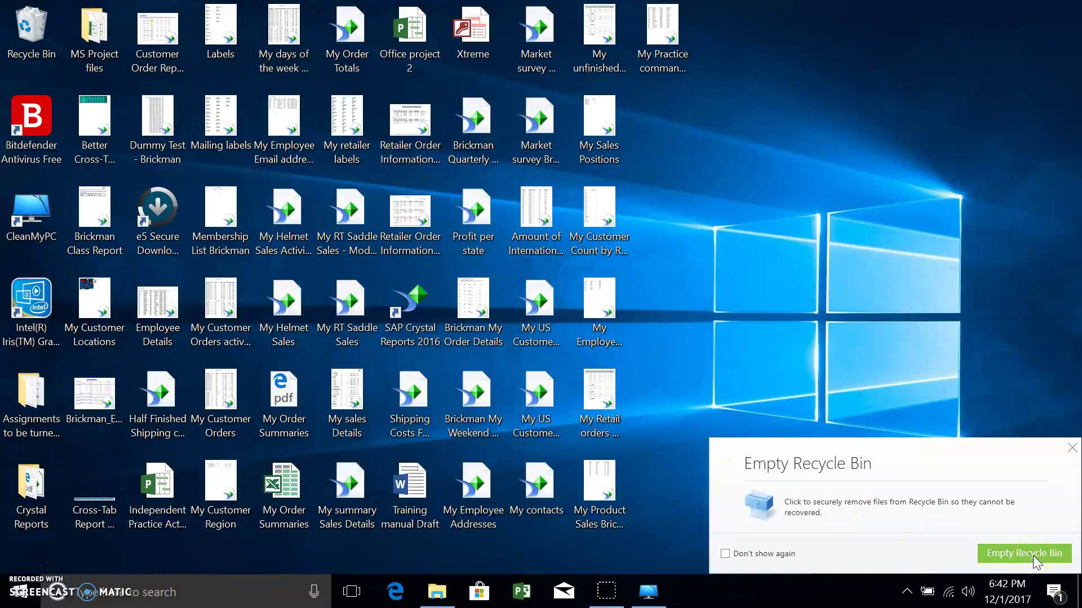
pyautogui.click(647, 589)
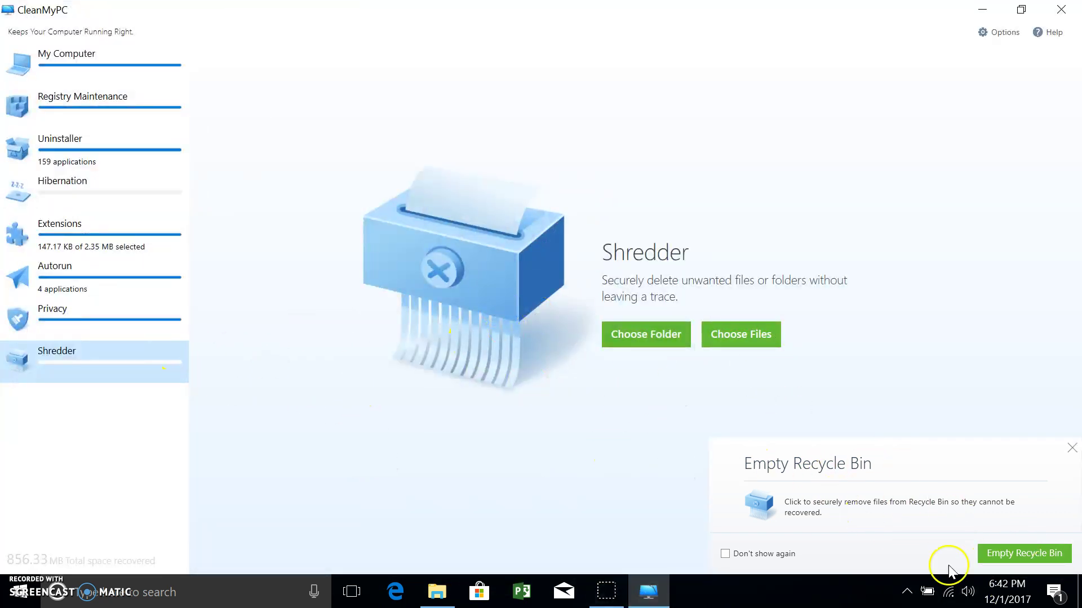
pyautogui.click(1006, 552)
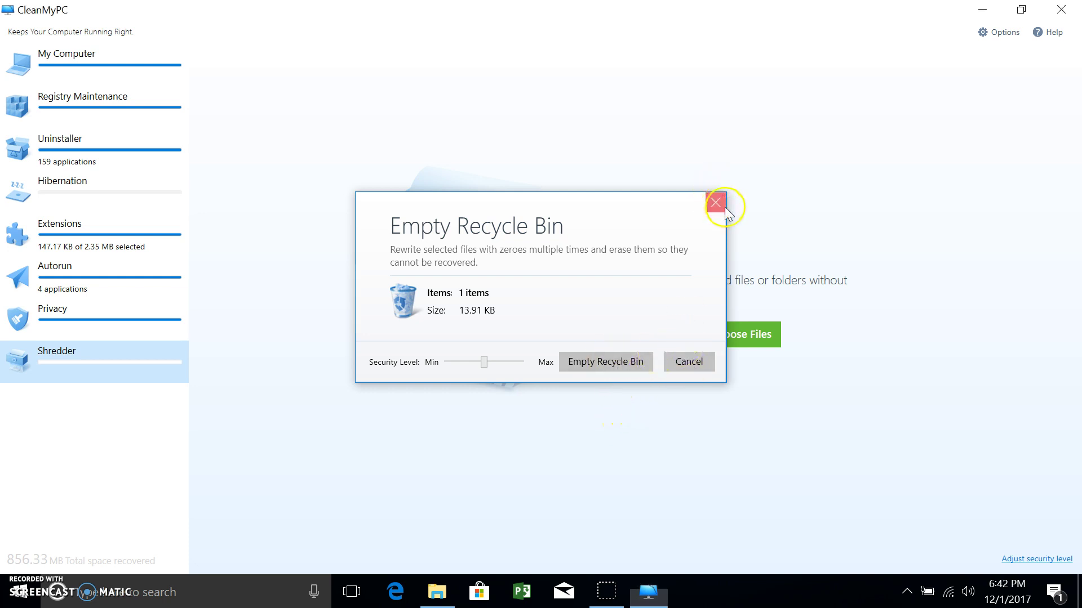
pyautogui.click(718, 202)
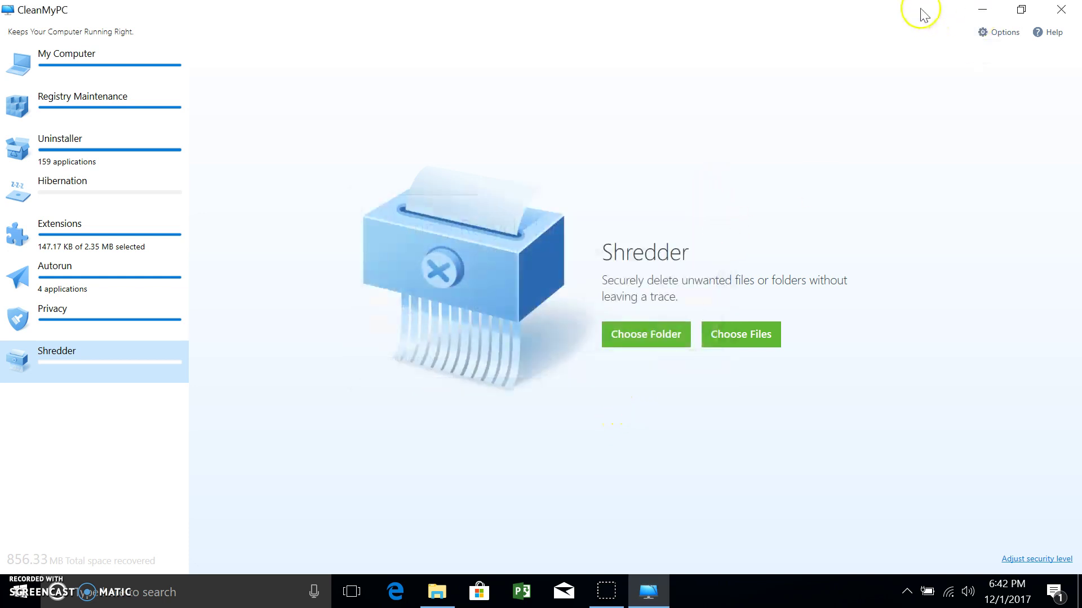